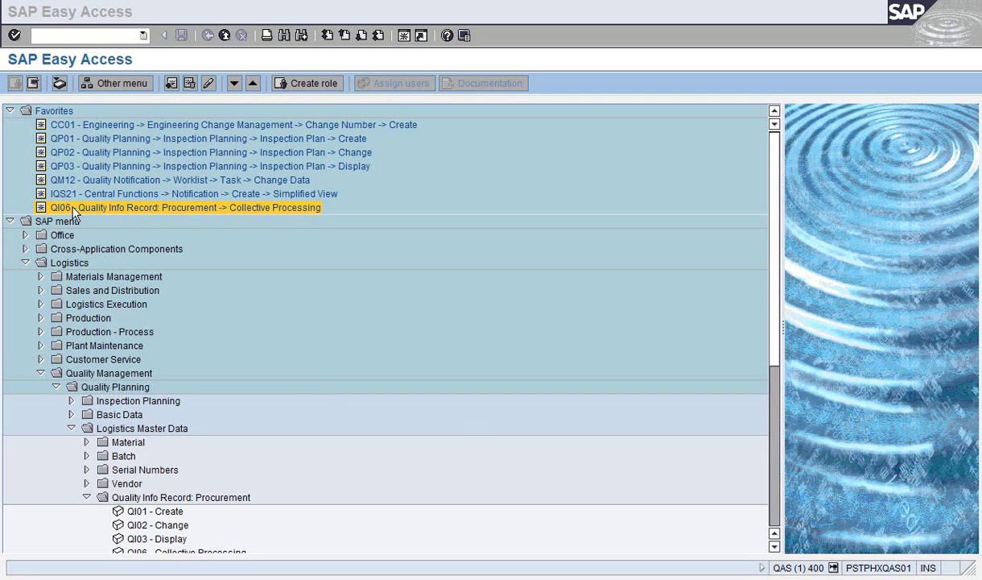
- Open QI06 mass maintenance from favourites and list its saved variants (BP01_Q-INFO, BP02_Q-INFO)
left_click(99, 208)
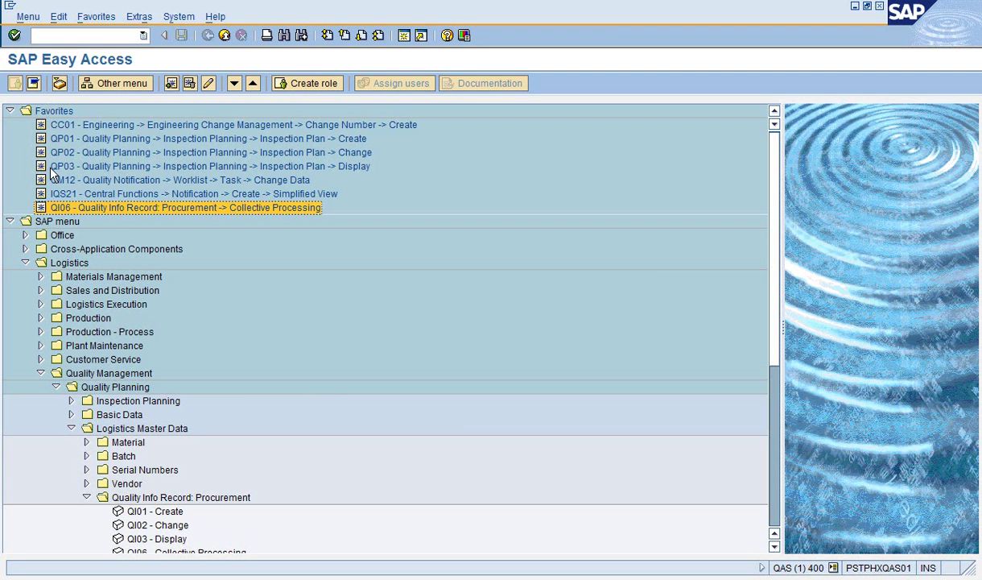
double_click(92, 209)
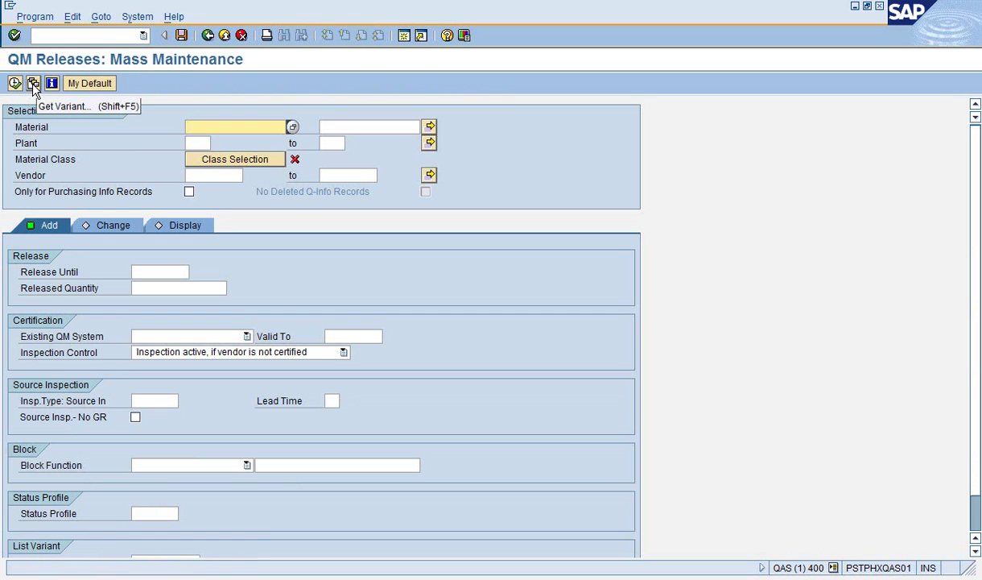
left_click(33, 84)
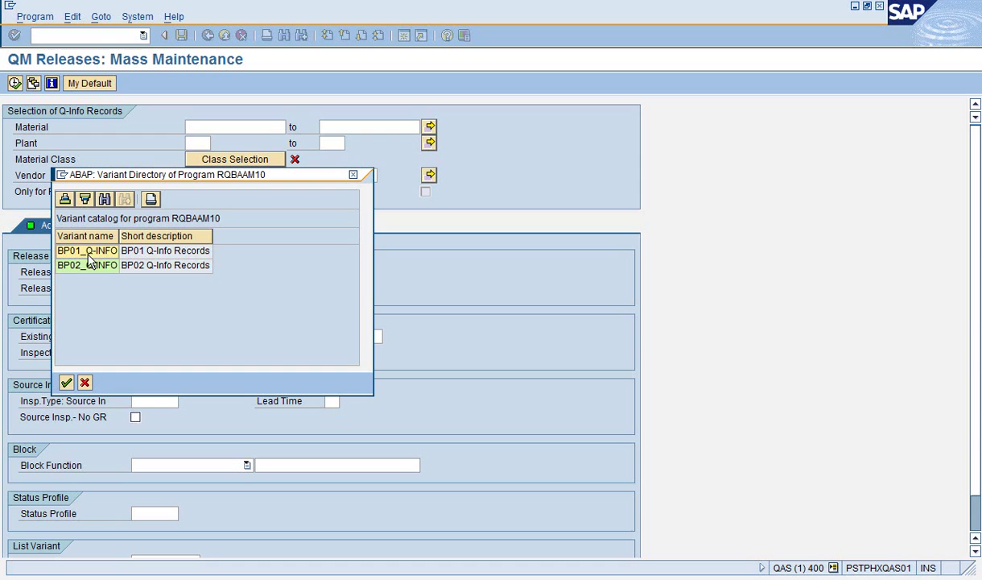
- Load variant BP01_Q-INFO and check status profile ZQM00001, release until 01/01/2999
left_click(87, 256)
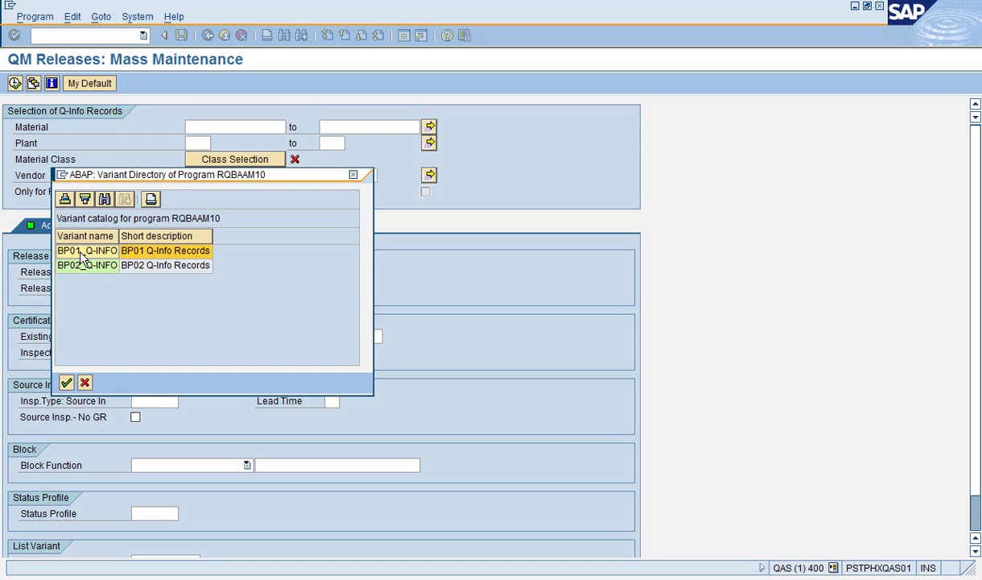
double_click(80, 254)
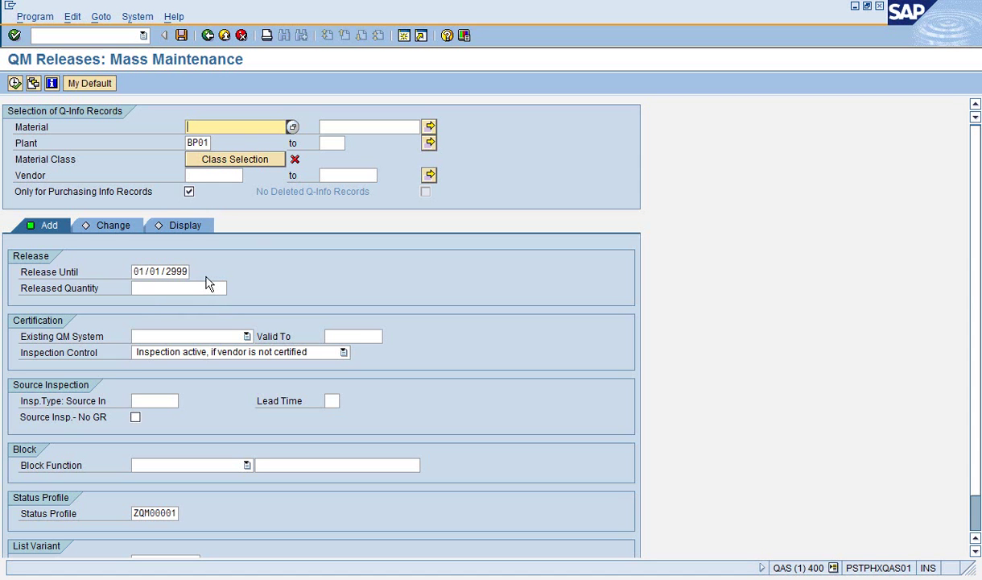
scroll(206, 314, "down", 1)
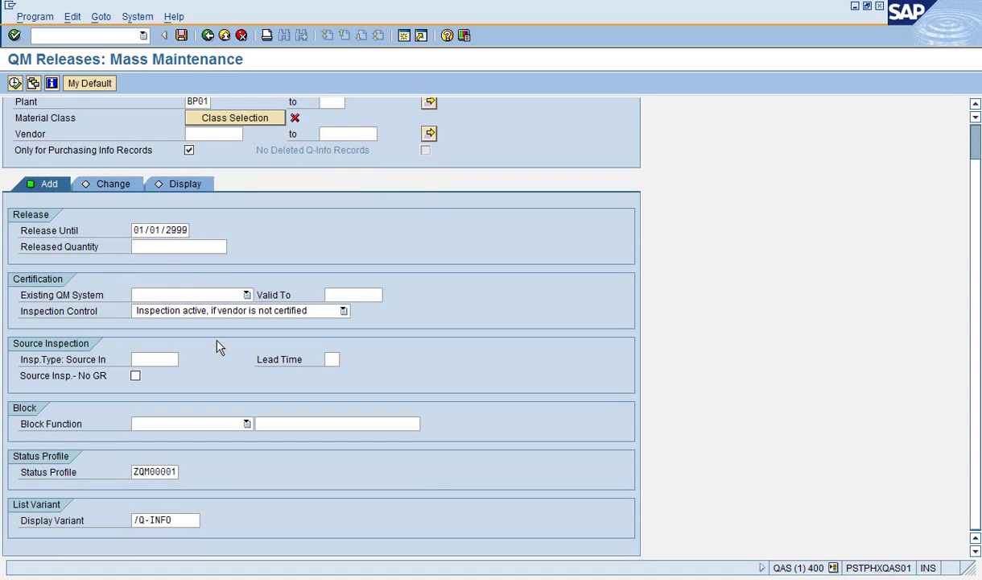
left_click(135, 472)
left_click_drag(135, 472, 177, 472)
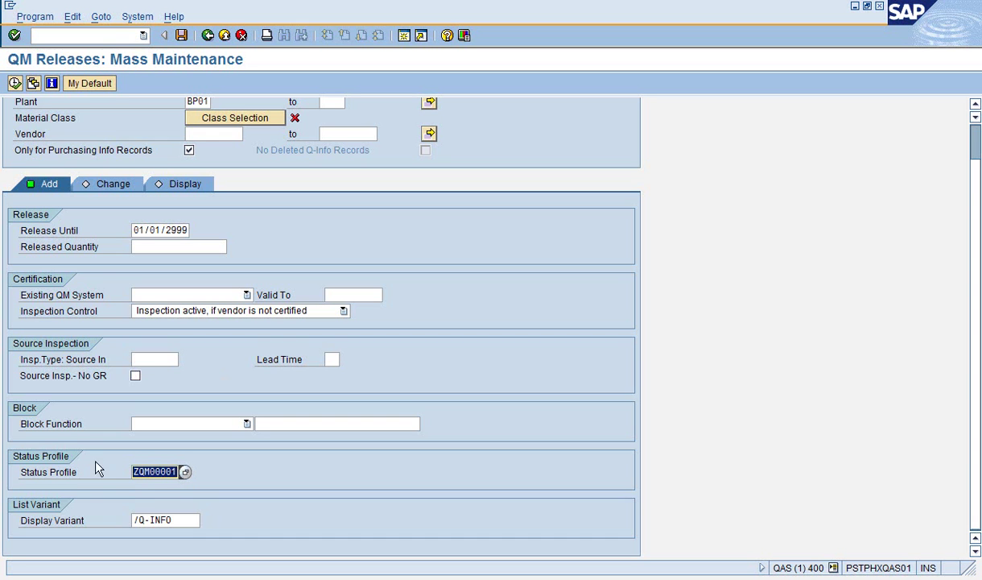
left_click(135, 473)
scroll(215, 403, "up", 1)
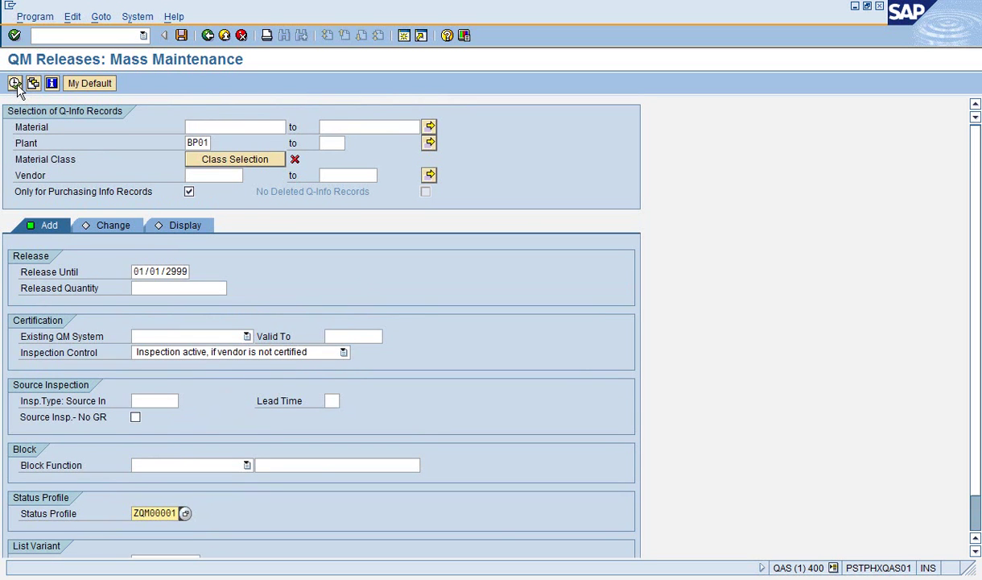
- Run the selection for plant BP01 and widen the R column to show Rev. Level
left_click(15, 84)
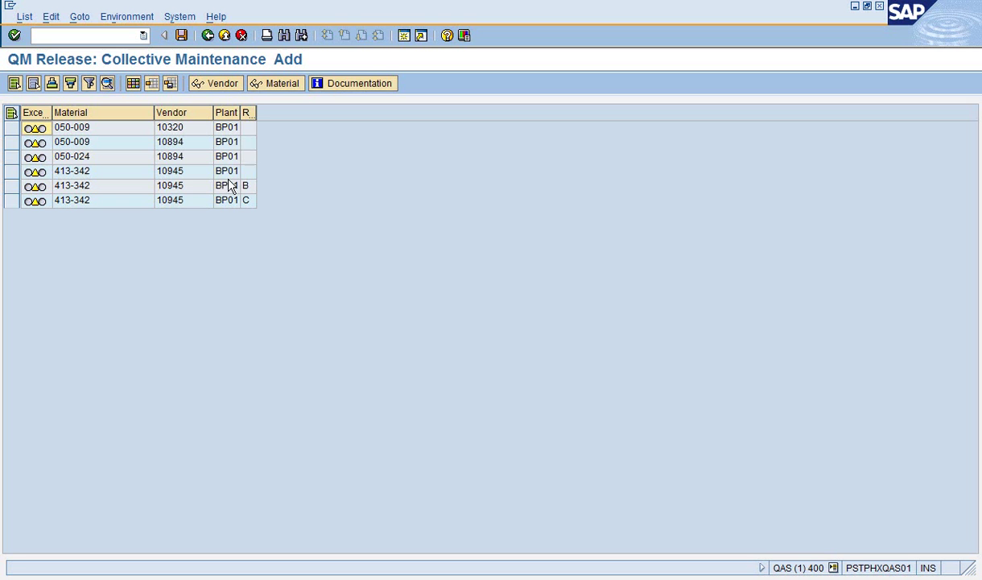
left_click_drag(256, 113, 301, 115)
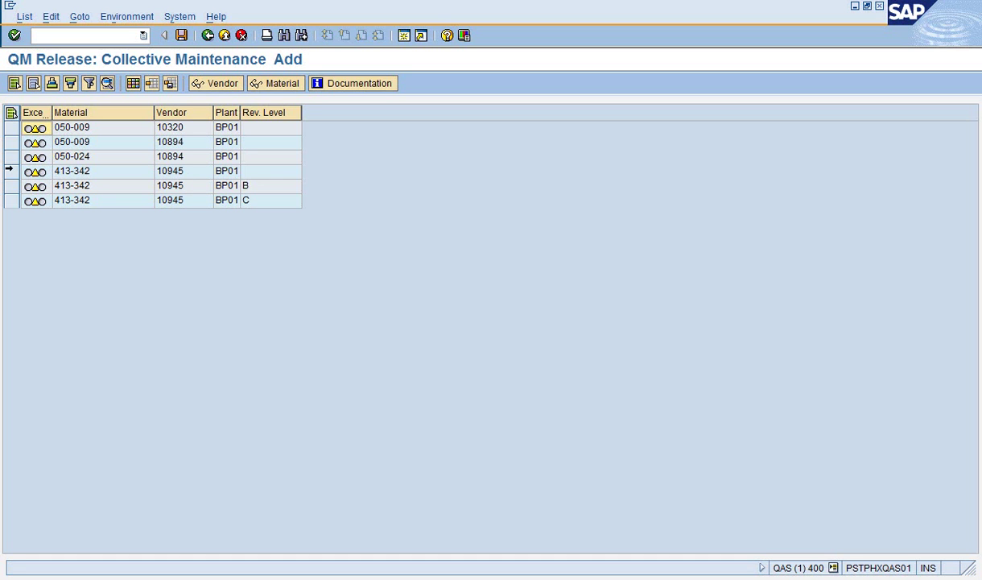
- Select the 413-342 / 10945 rows (no revision, B, C) and save their release
left_click(12, 171)
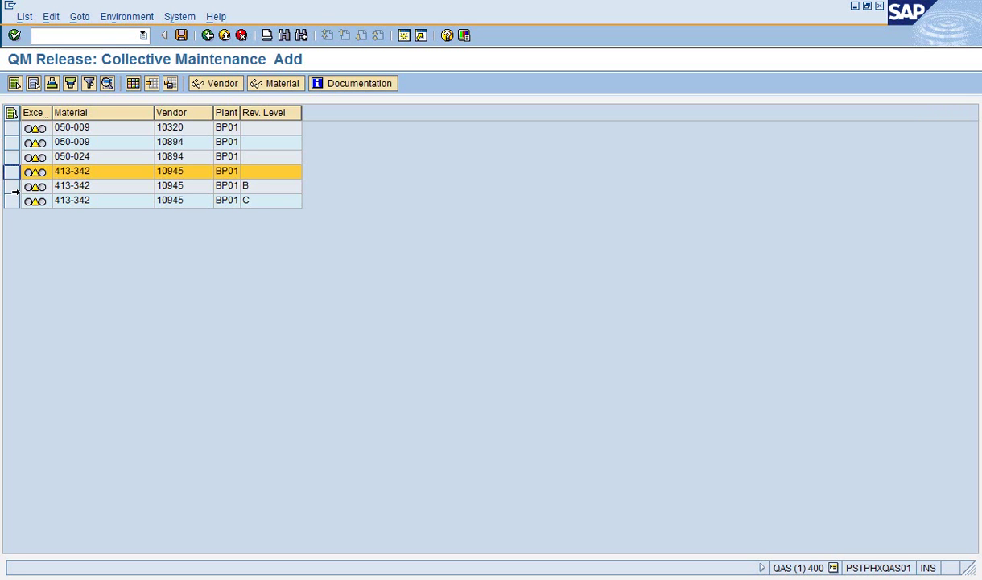
left_click(12, 185, "ctrl")
left_click(11, 199, "ctrl")
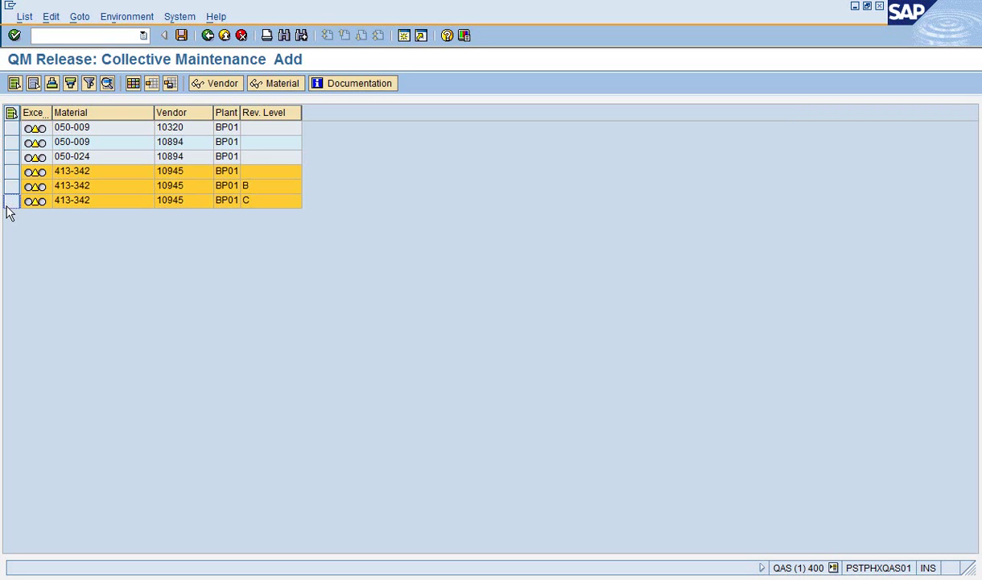
left_click(180, 36)
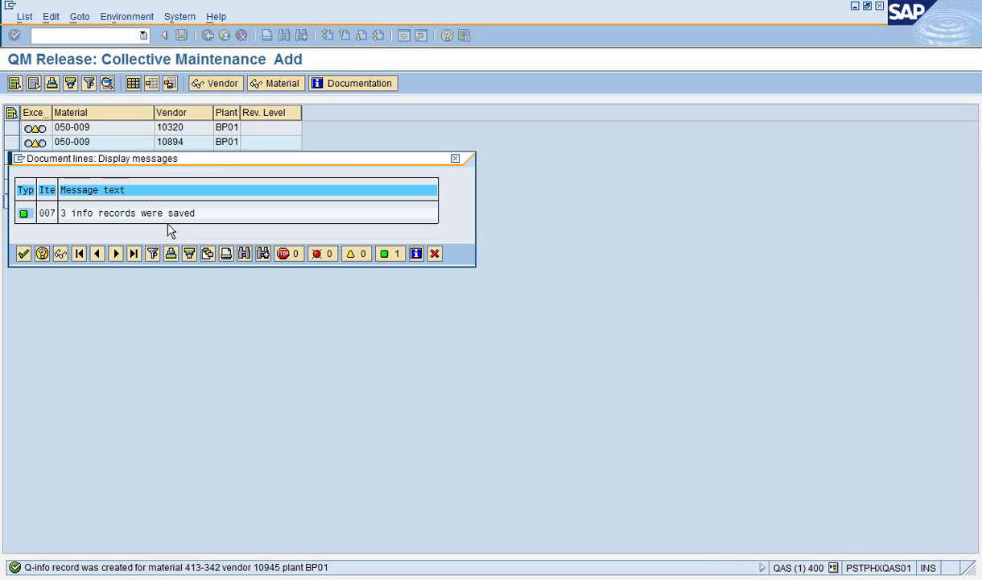
- Dismiss the 3-records-saved confirmation and go back to SAP Easy Access
left_click(23, 254)
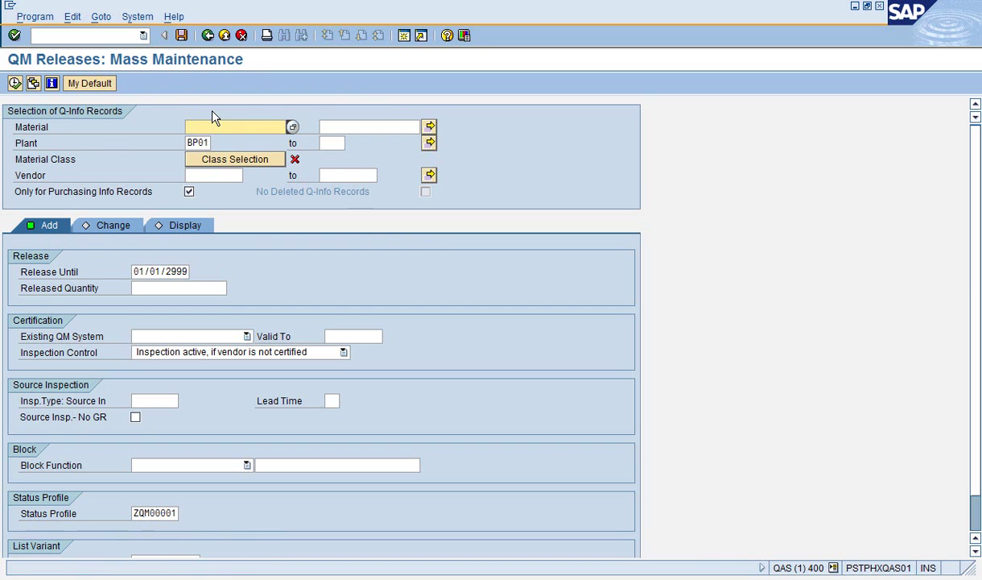
left_click(208, 36)
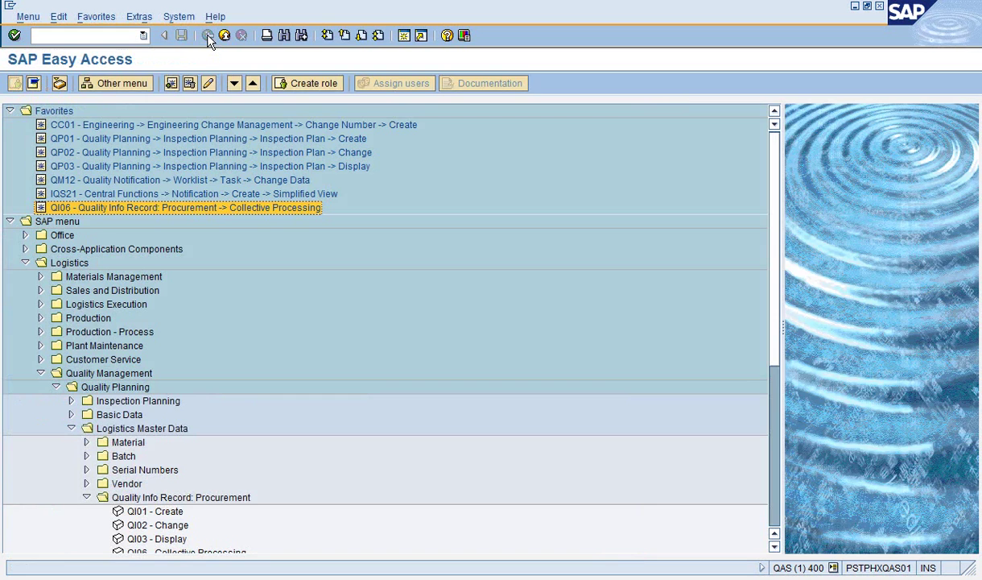